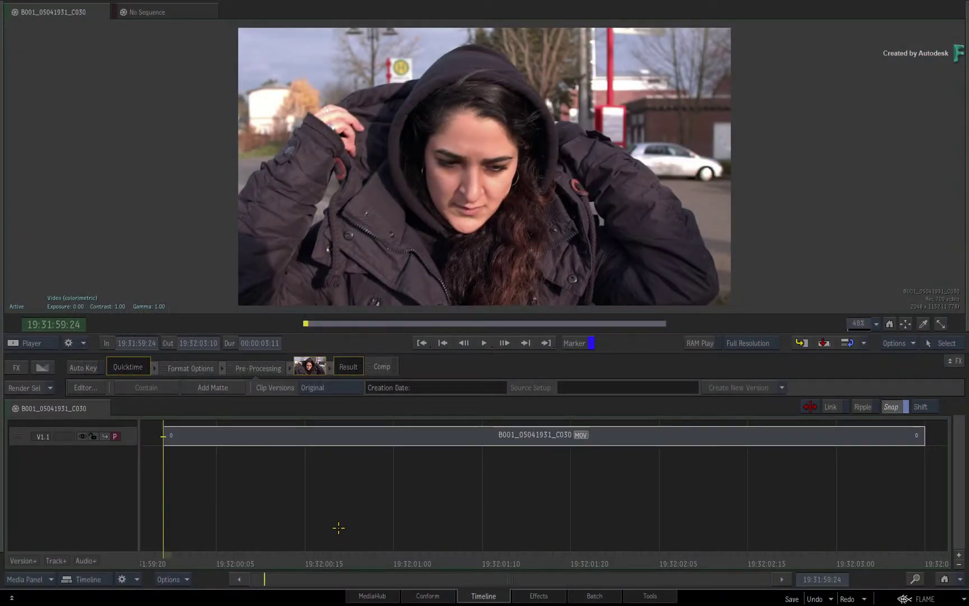
# Scrub through the clip to review its frames.
pyautogui.moveTo(166, 556); pyautogui.dragTo(171, 509)
pyautogui.moveTo(178, 559); pyautogui.dragTo(163, 520)
pyautogui.moveTo(167, 558); pyautogui.dragTo(254, 472)
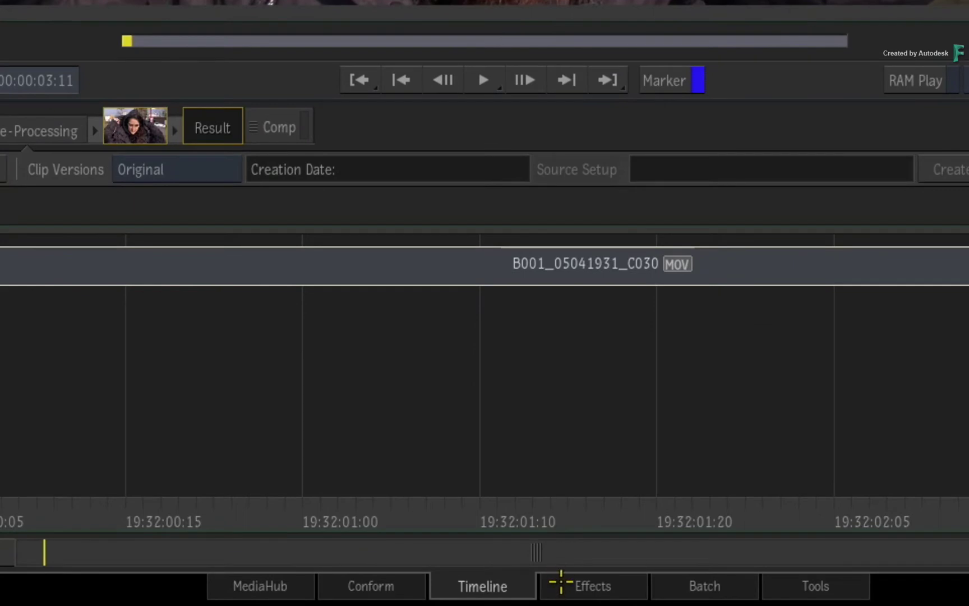
# Load the beauty_reverse Action setup from A2Beauty folder 003 onto the clip.
pyautogui.click(560, 585)
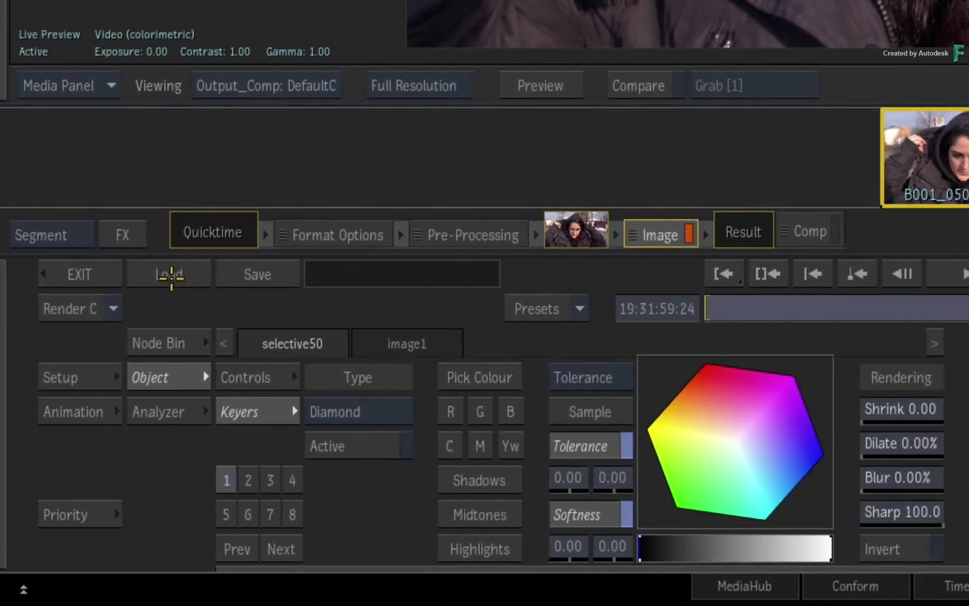
pyautogui.click(104, 274)
pyautogui.click(517, 23)
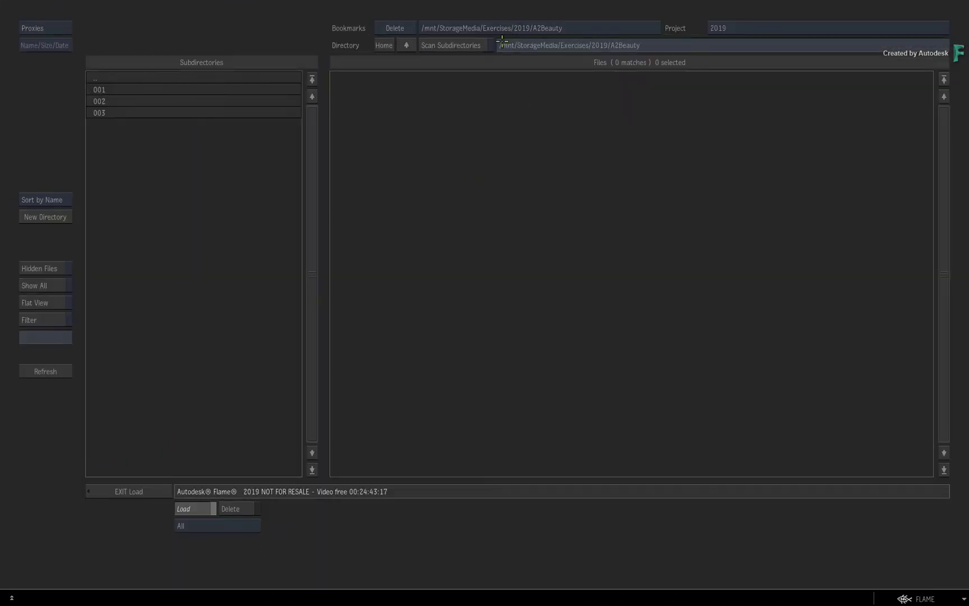
pyautogui.click(175, 113)
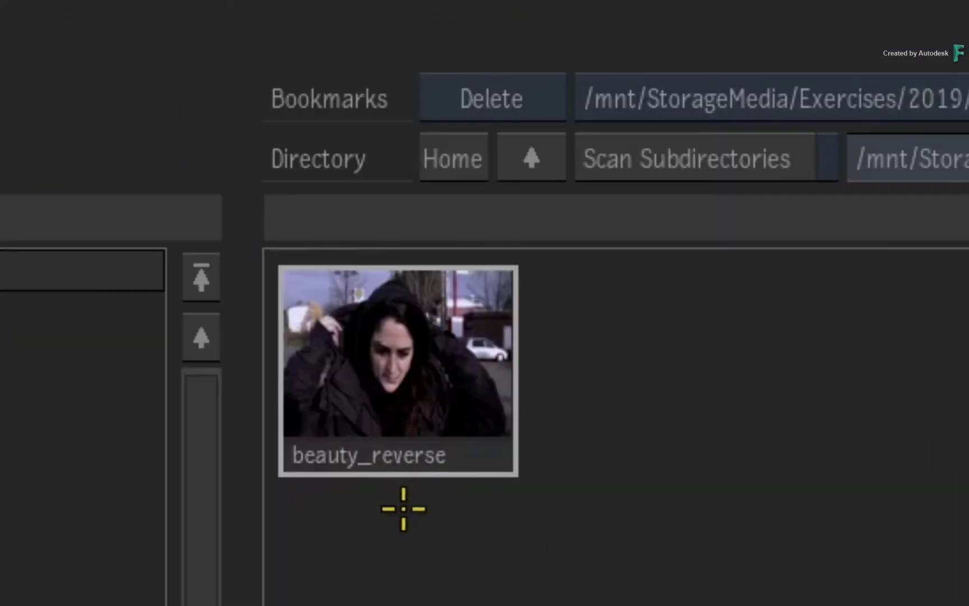
pyautogui.doubleClick(380, 379)
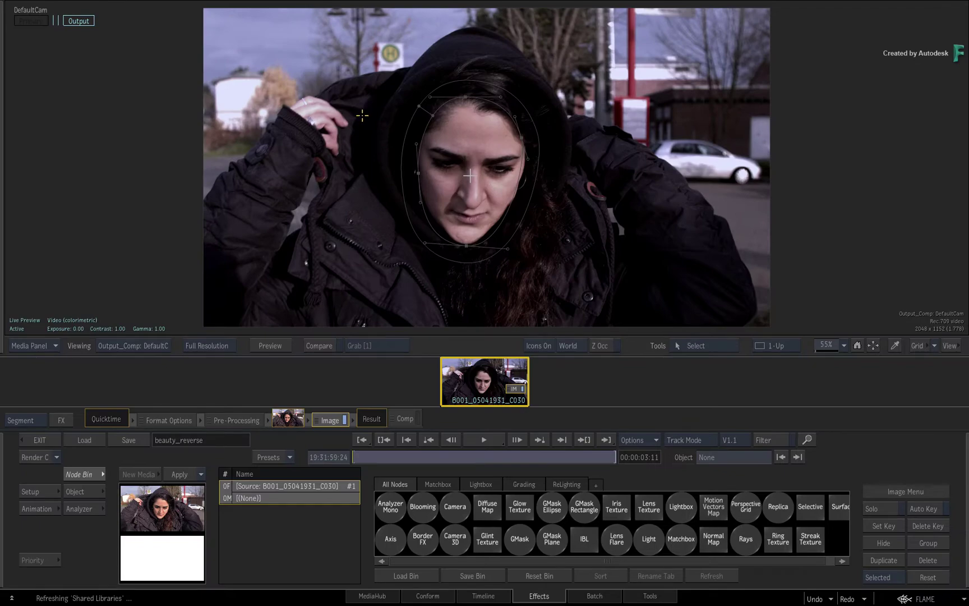
# Play the clip while viewing the selective51 black-and-white face matte, then return to the Result Viewer.
pyautogui.moveTo(365, 449)
pyautogui.mouseDown()
pyautogui.moveTo(477, 454)
pyautogui.moveTo(588, 443)
pyautogui.moveTo(362, 451)
pyautogui.mouseUp()
pyautogui.press('F8')
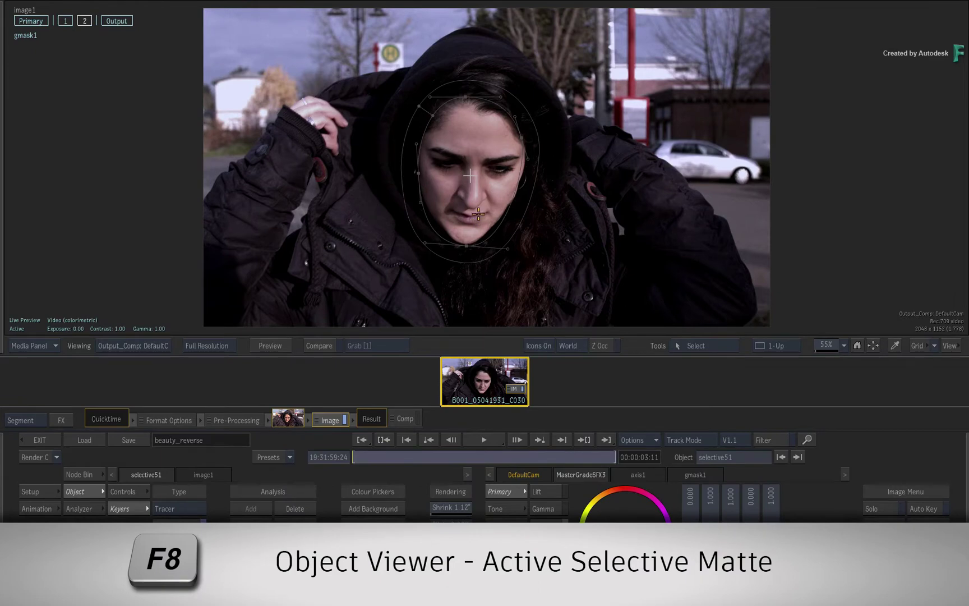
pyautogui.press('F8')
pyautogui.click(479, 441)
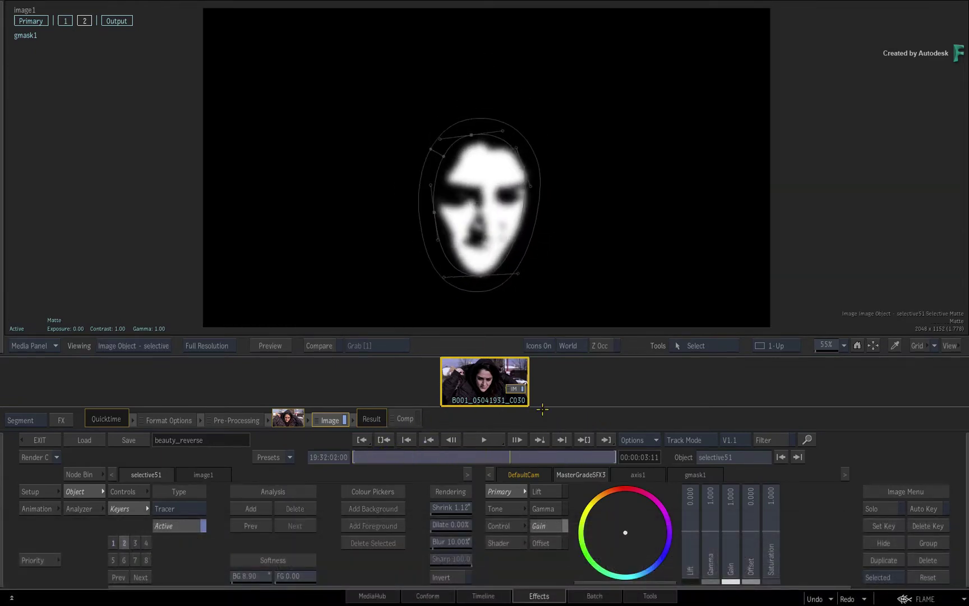
pyautogui.press('F4')
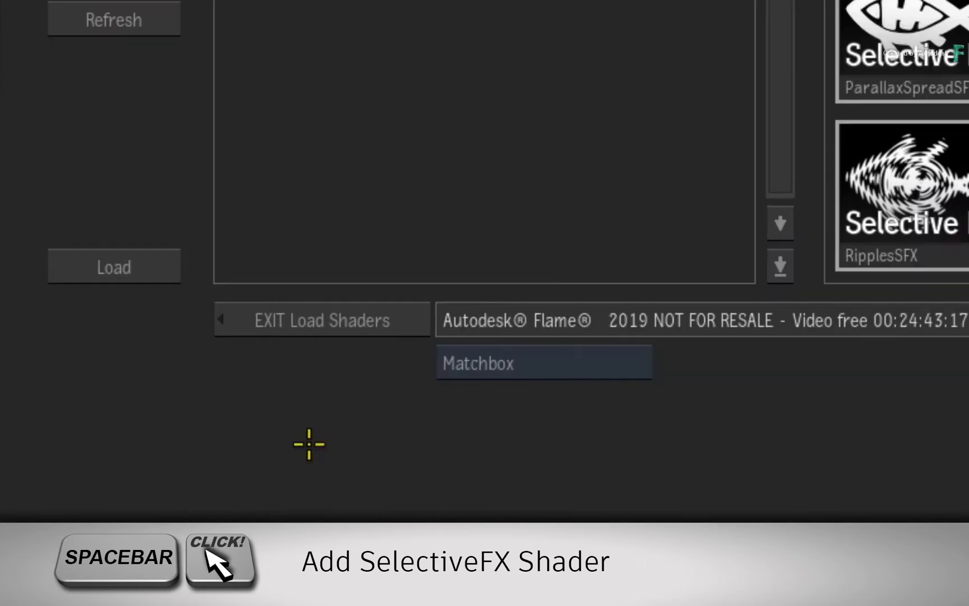
# Apply the A2BeautySFX shader to the face selective and zoom in on the face.
pyautogui.click(309, 444)
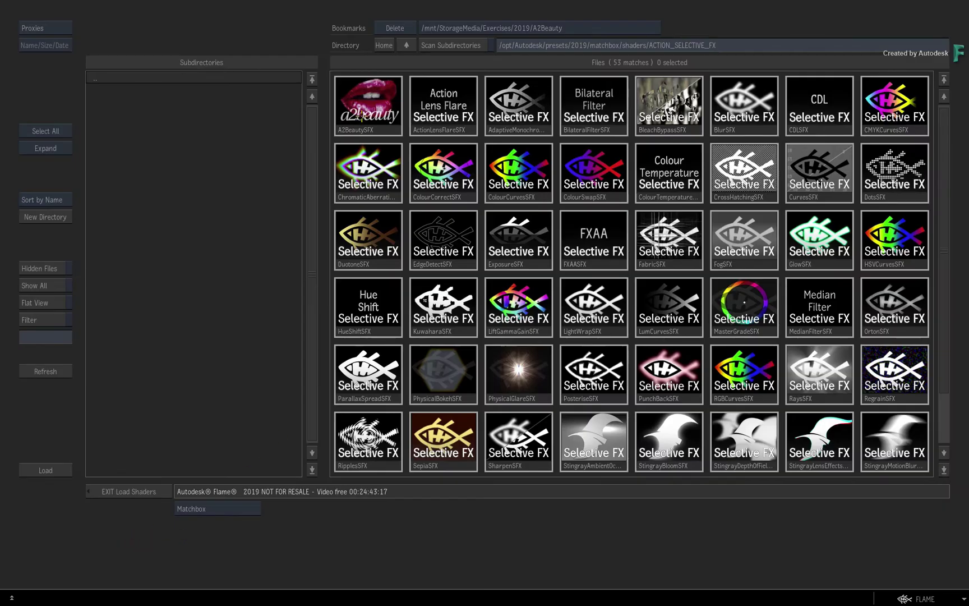
pyautogui.doubleClick(363, 107)
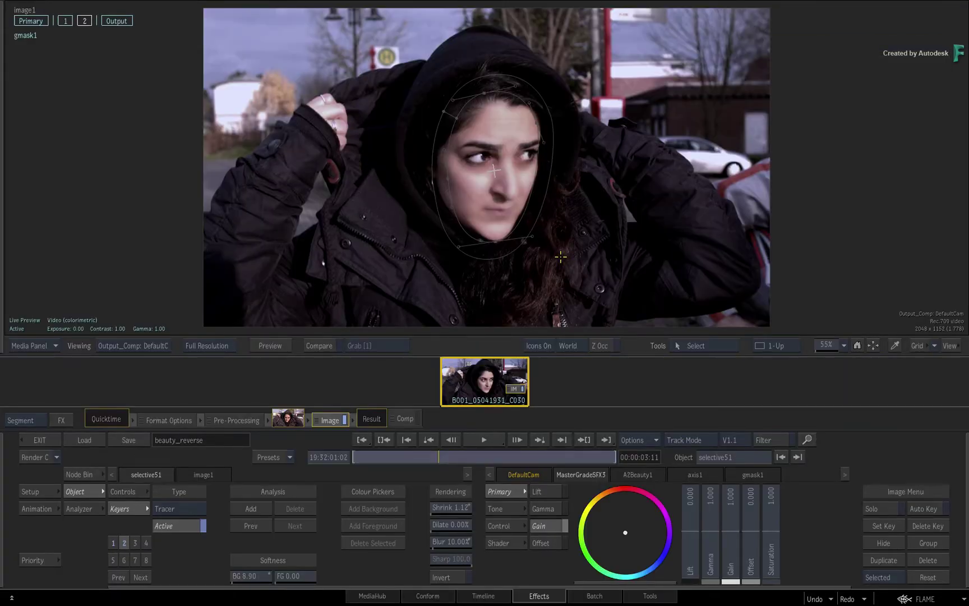
pyautogui.scroll(5, 493, 174)
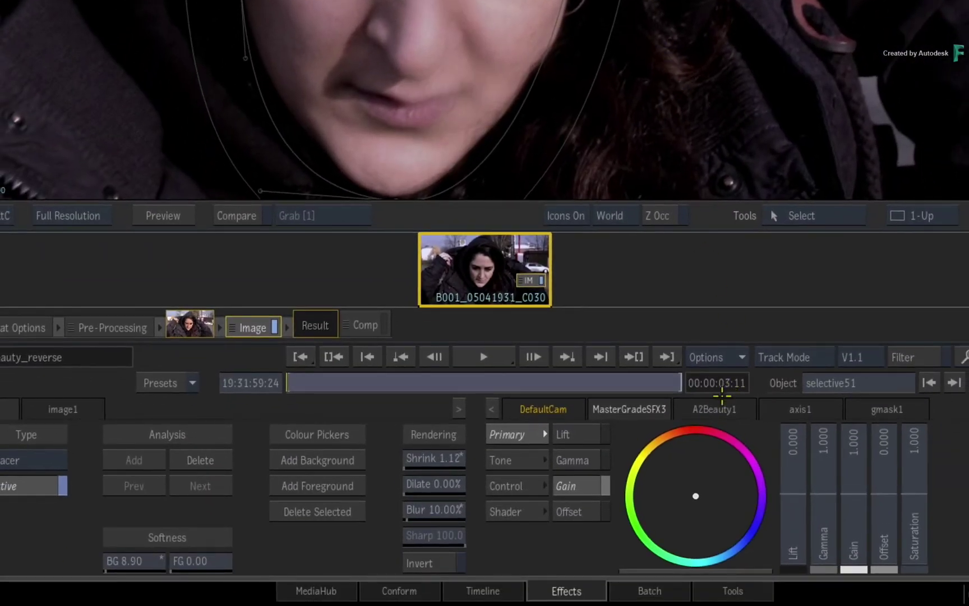
# Enable Fix Invert on A2Beauty1, set Size to 150.00 and Ratio to 2.00, and raise Recover Amount.
pyautogui.click(721, 408)
pyautogui.moveTo(657, 459); pyautogui.dragTo(678, 456)
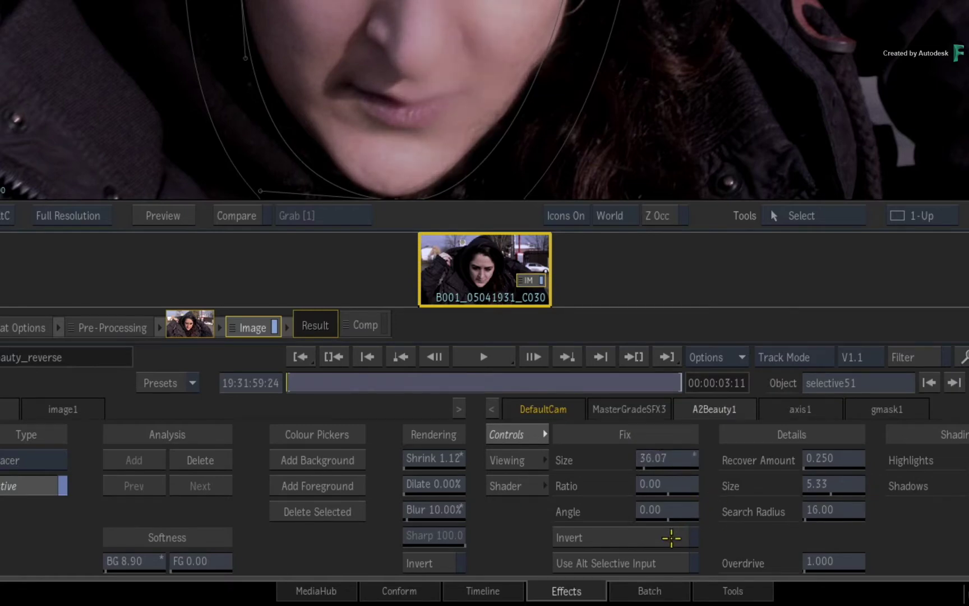
pyautogui.click(670, 536)
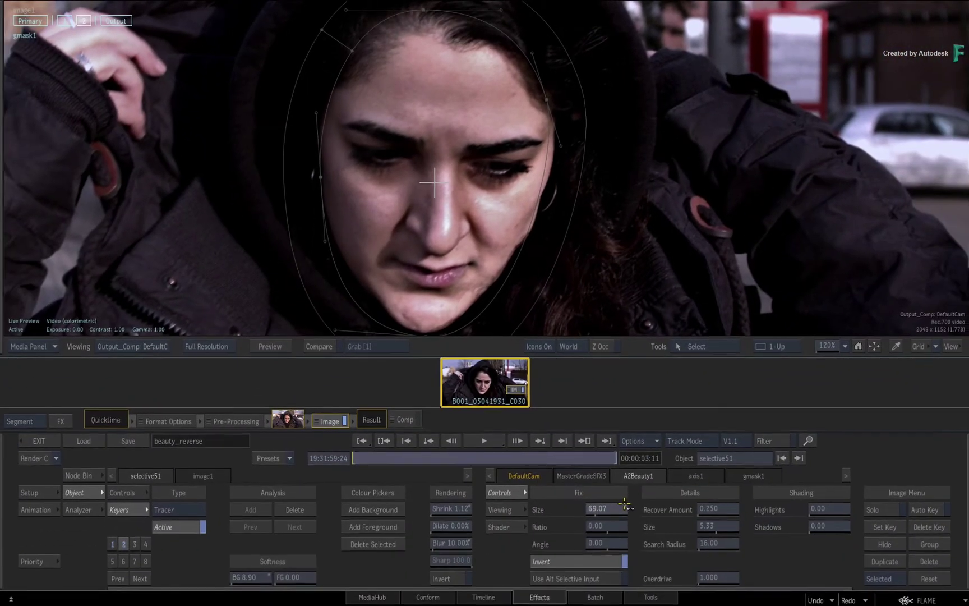
pyautogui.moveTo(624, 506)
pyautogui.mouseDown()
pyautogui.moveTo(572, 508)
pyautogui.moveTo(606, 508)
pyautogui.mouseUp()
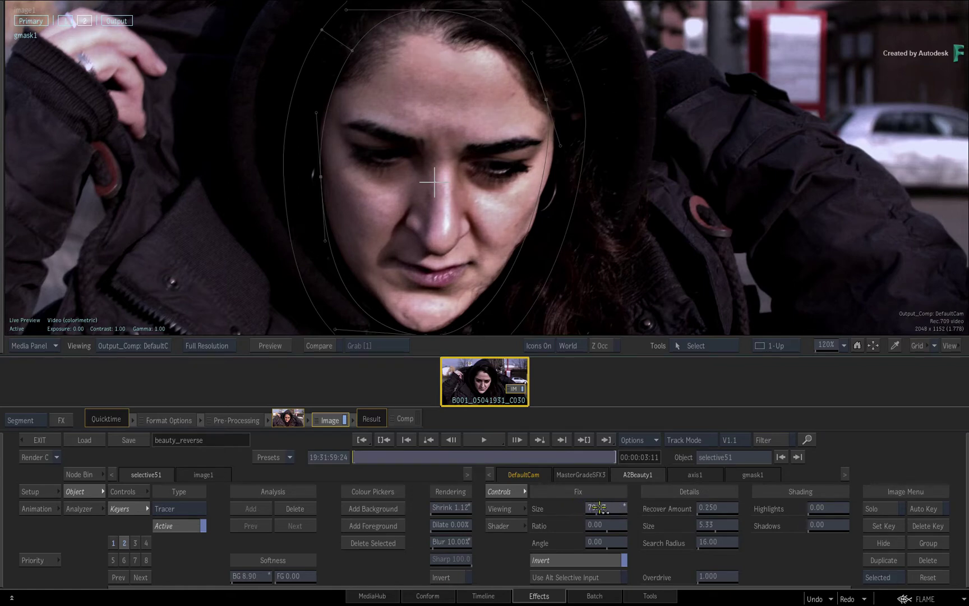
pyautogui.click(621, 511)
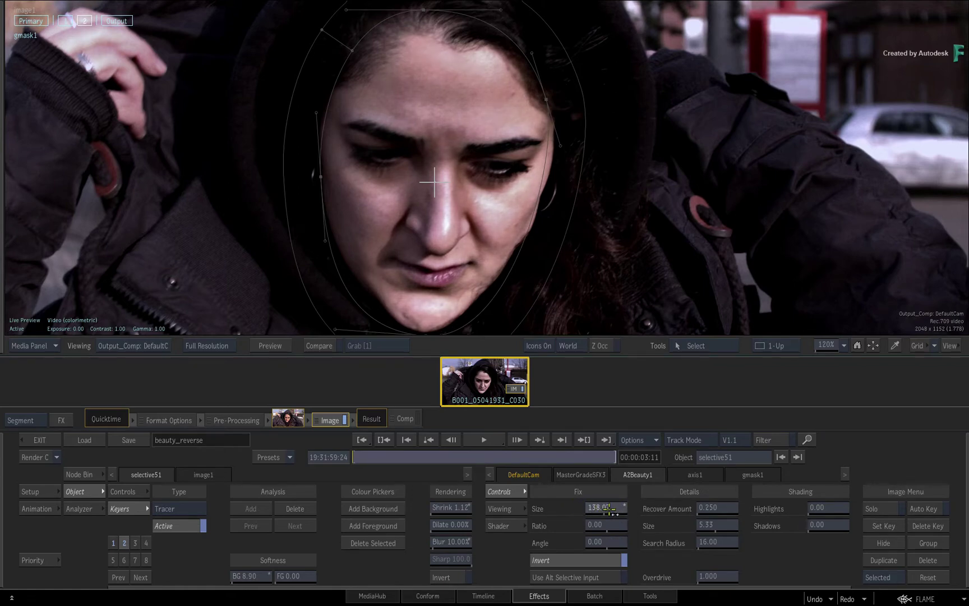
pyautogui.write('150')
pyautogui.click(626, 485)
pyautogui.moveTo(622, 532)
pyautogui.mouseDown()
pyautogui.moveTo(629, 520)
pyautogui.moveTo(617, 540)
pyautogui.moveTo(615, 530)
pyautogui.mouseUp()
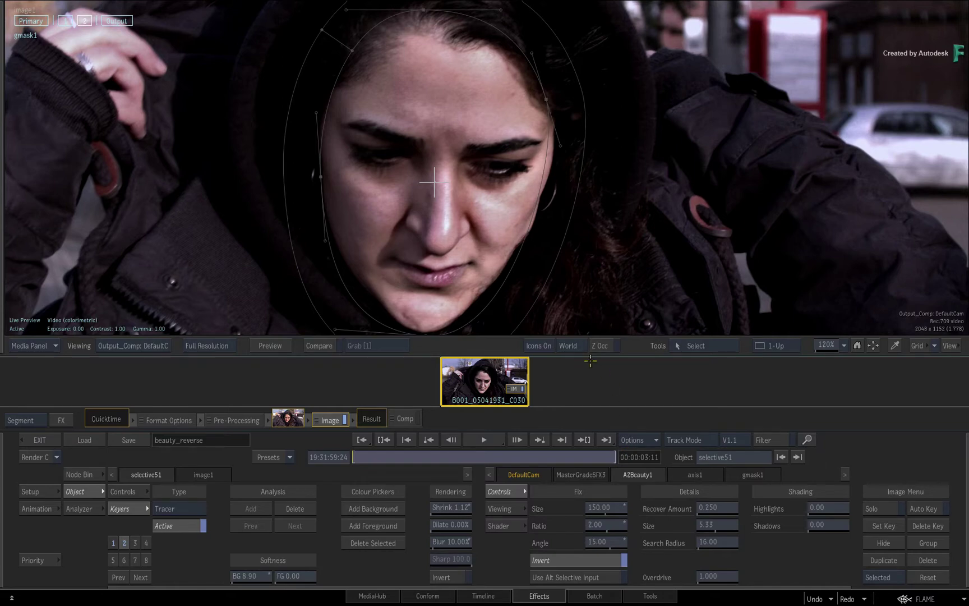
pyautogui.moveTo(712, 507); pyautogui.dragTo(761, 496)
# Raise Recover Amount to 1.443 and Highlights to 0.41, toggling the selective with H to compare.
pyautogui.moveTo(711, 508); pyautogui.dragTo(755, 505)
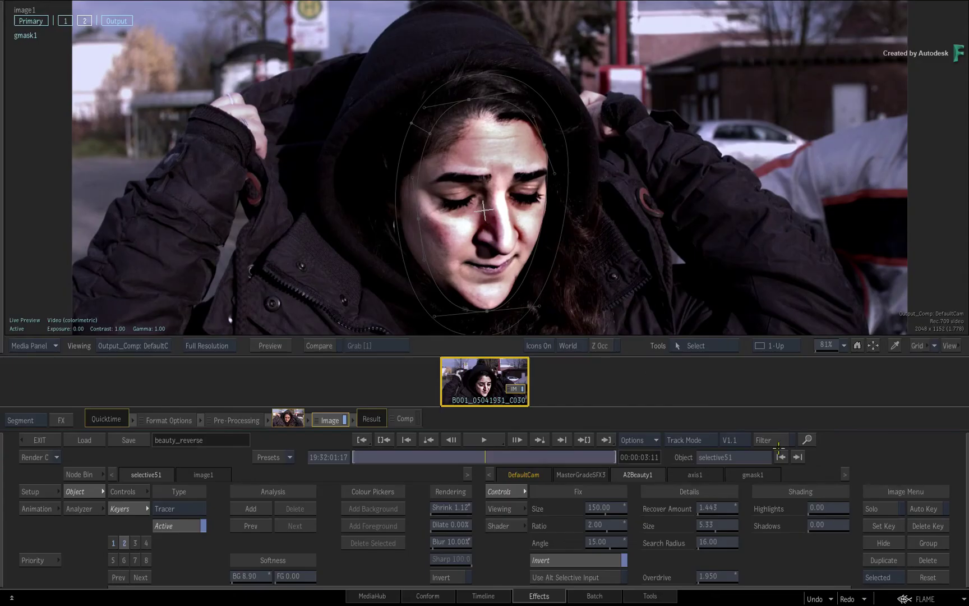
pyautogui.moveTo(818, 507); pyautogui.dragTo(840, 499)
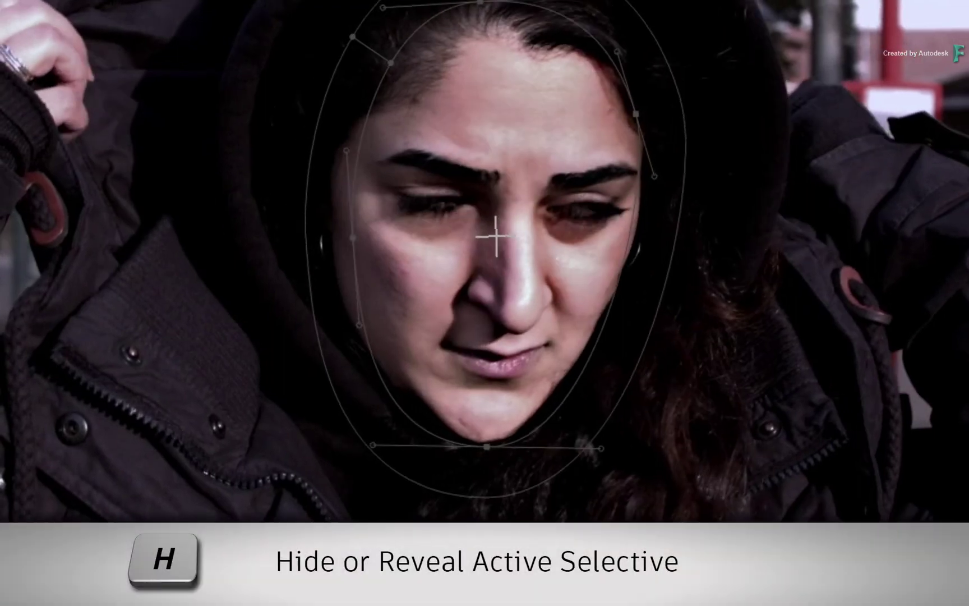
pyautogui.press('h')
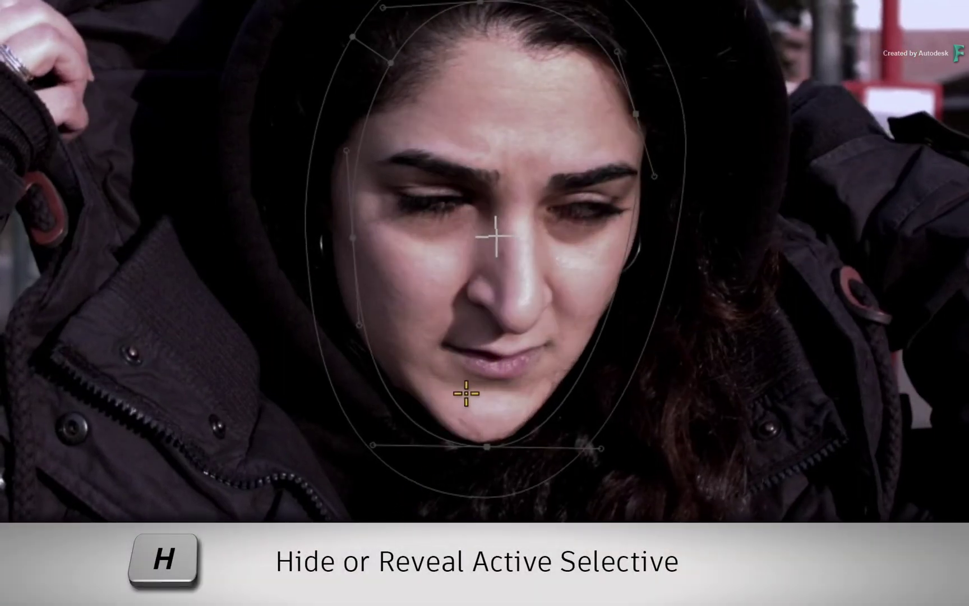
pyautogui.press('h')
pyautogui.press('h')
pyautogui.press('h')
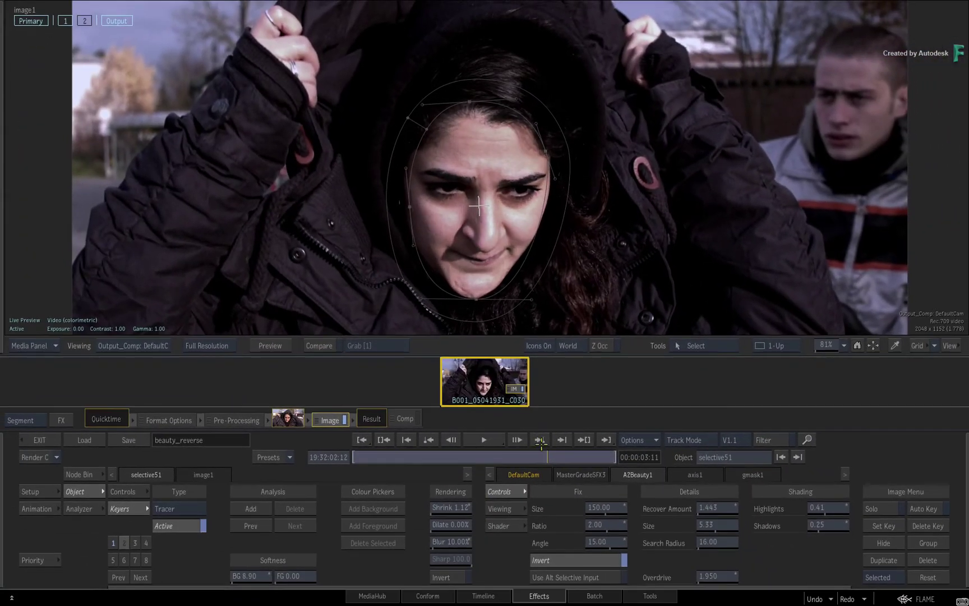
pyautogui.press('h')
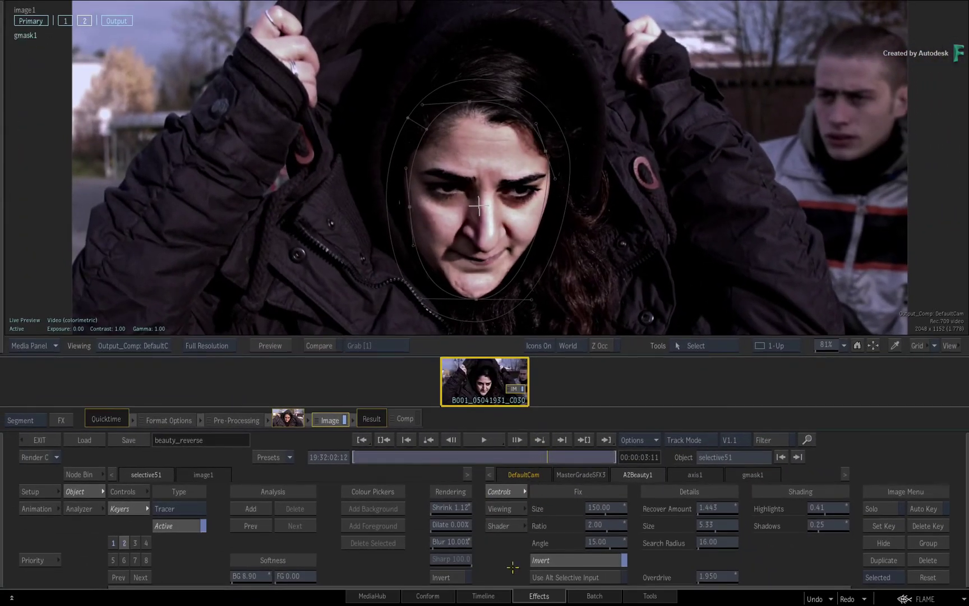
pyautogui.click(497, 596)
# Render the selected clip and play it back from the start in the full-screen player.
pyautogui.click(25, 387)
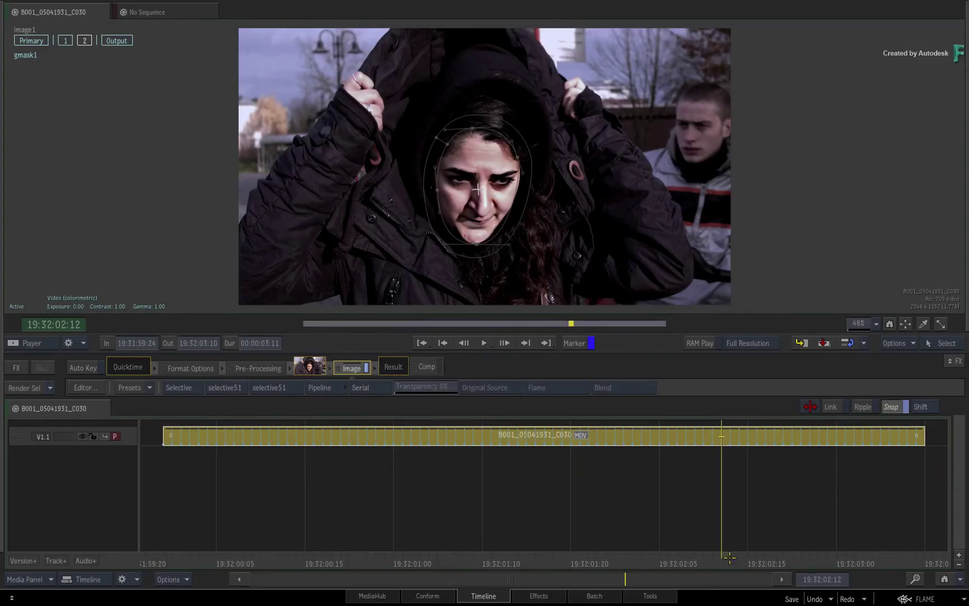
pyautogui.moveTo(729, 557); pyautogui.dragTo(181, 557)
pyautogui.press('`')
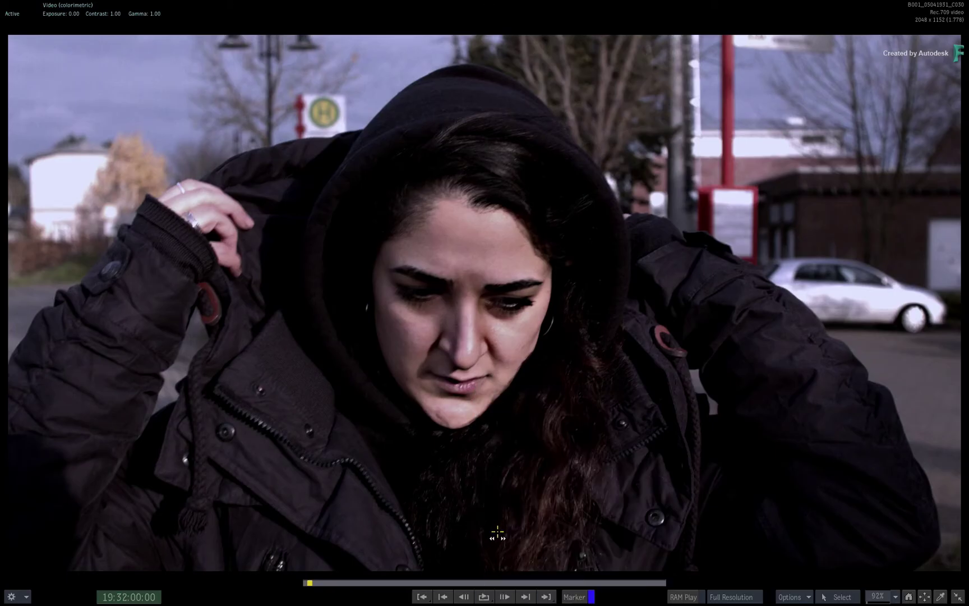
pyautogui.click(485, 596)
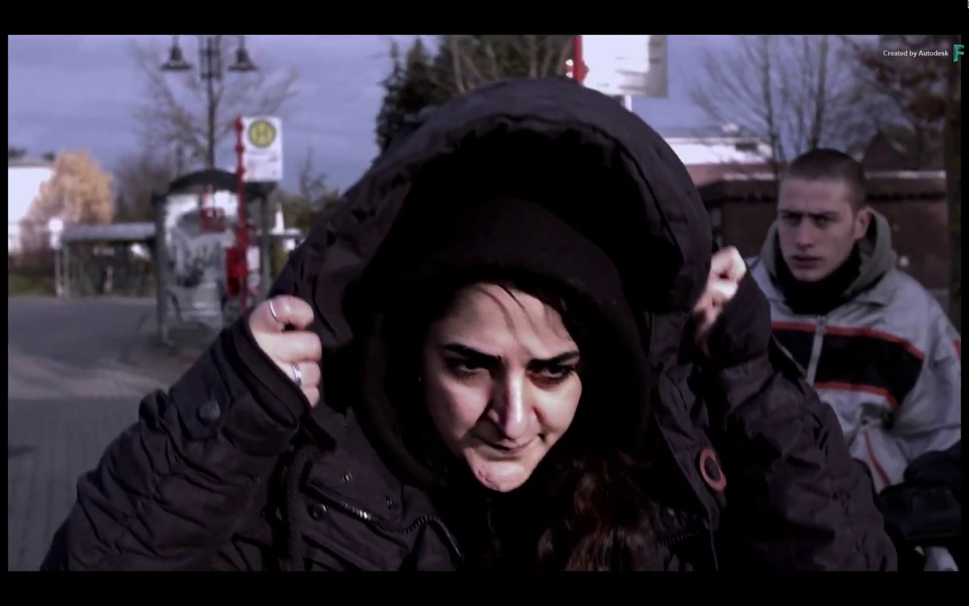
pyautogui.press('space')
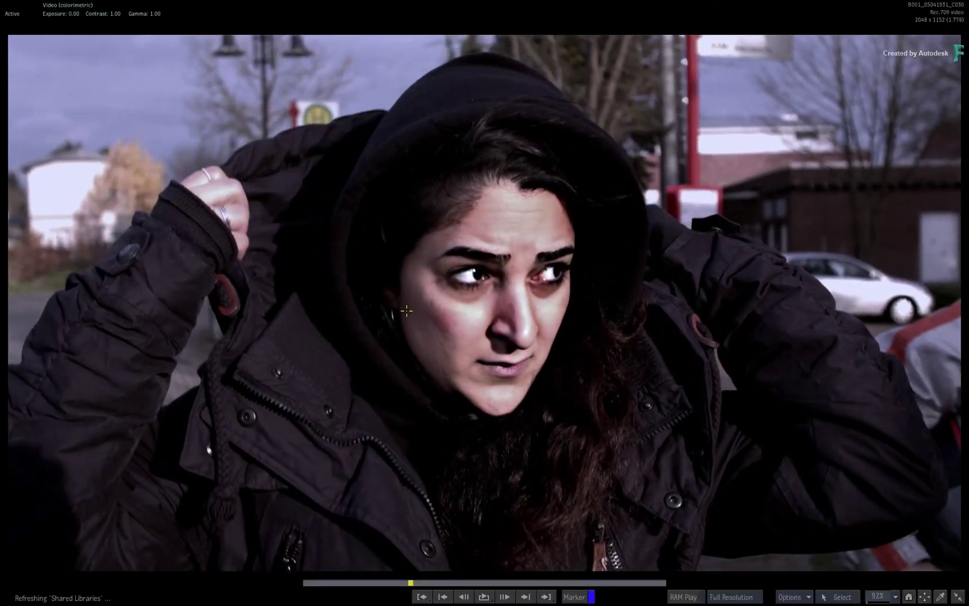
pyautogui.press('Escape')
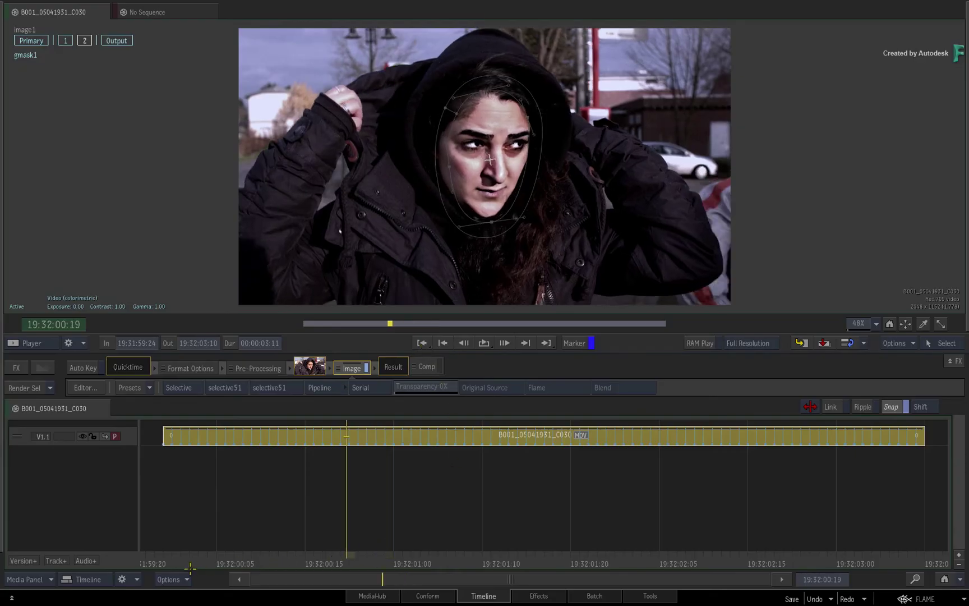